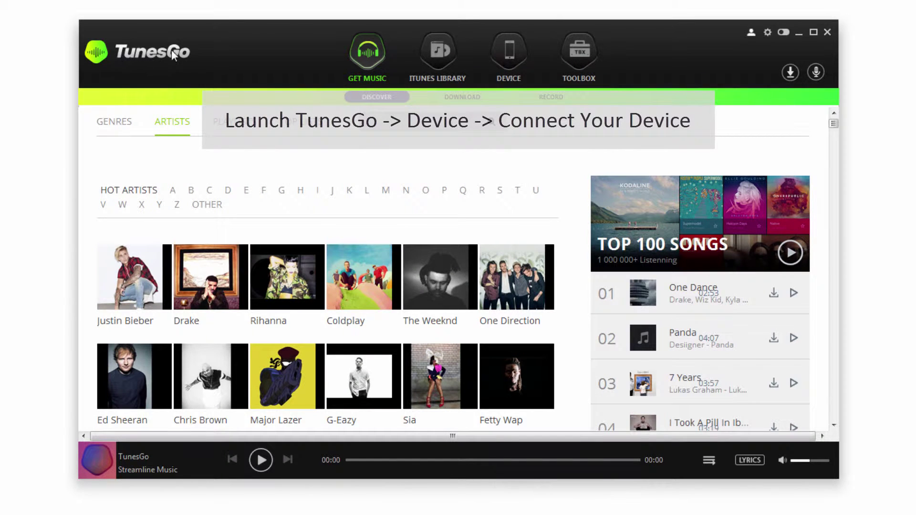
Step: View the LG-D415 phone's overview, then bring up the iTunes and music Toolbox
{"action": "left_click", "coordinate": [504, 56]}
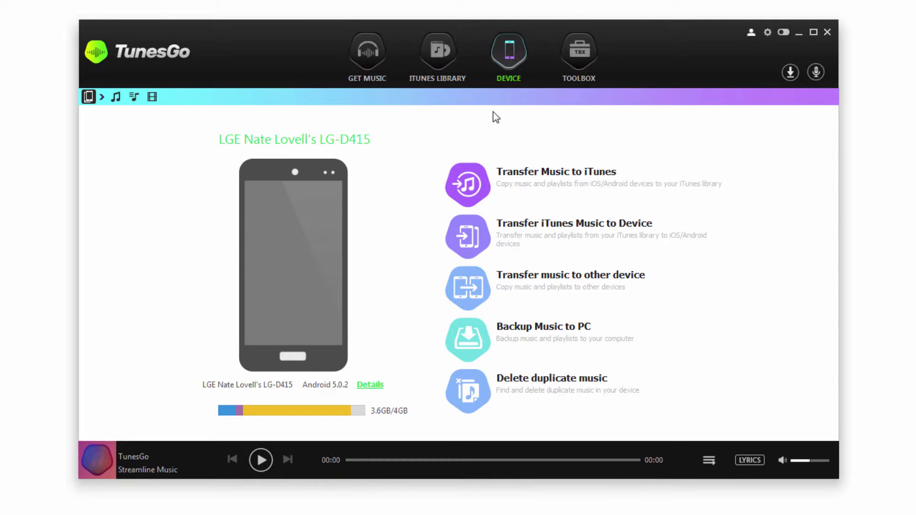
{"action": "left_click", "coordinate": [573, 51]}
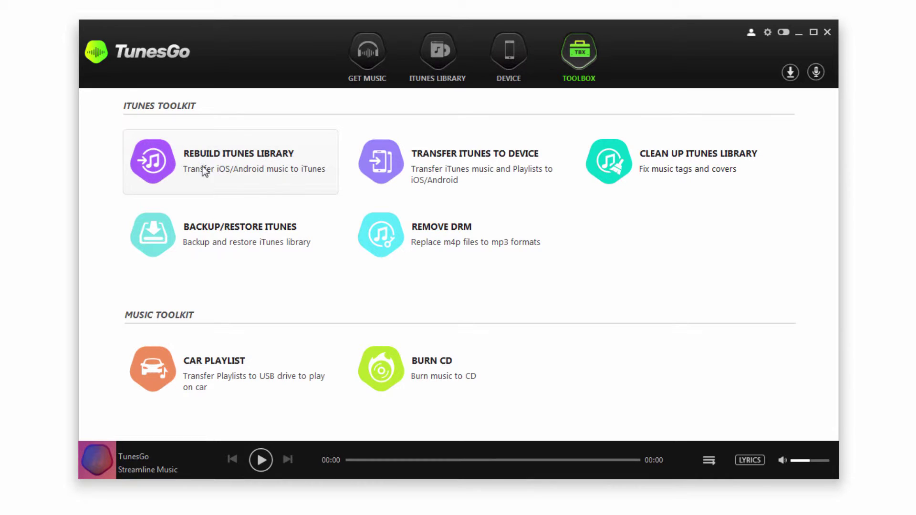
Step: Start Rebuild iTunes Library with the LG-D415 phone as the source device
{"action": "left_click", "coordinate": [225, 162]}
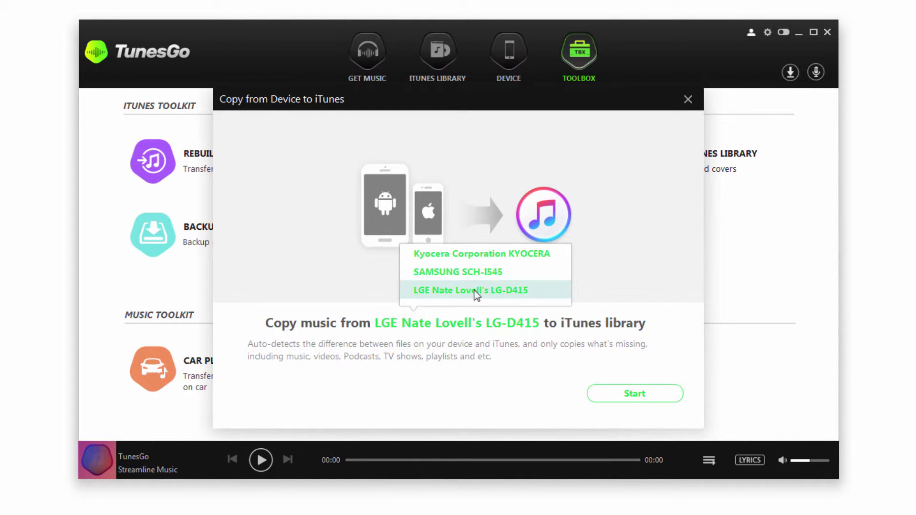
{"action": "left_click", "coordinate": [444, 291]}
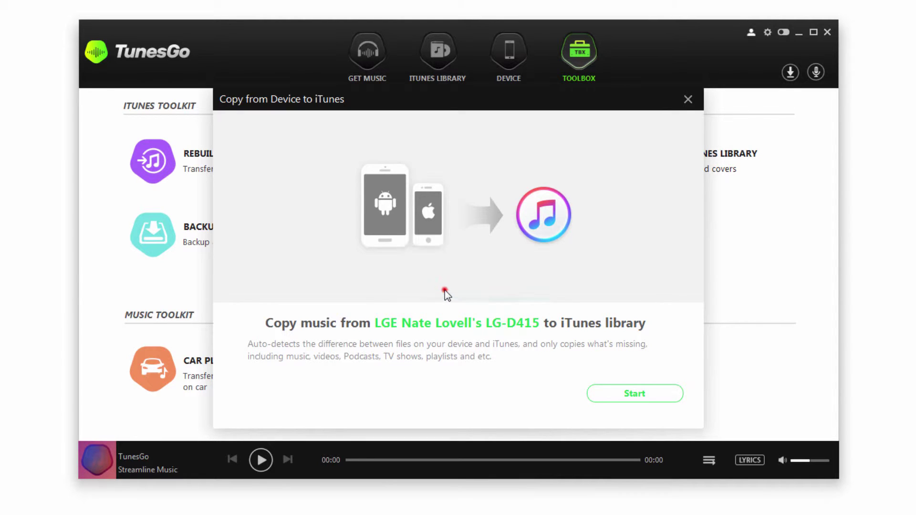
Step: Scan the LG-D415 phone, then exclude Movies while keeping Music and Playlist checked
{"action": "left_click", "coordinate": [633, 395]}
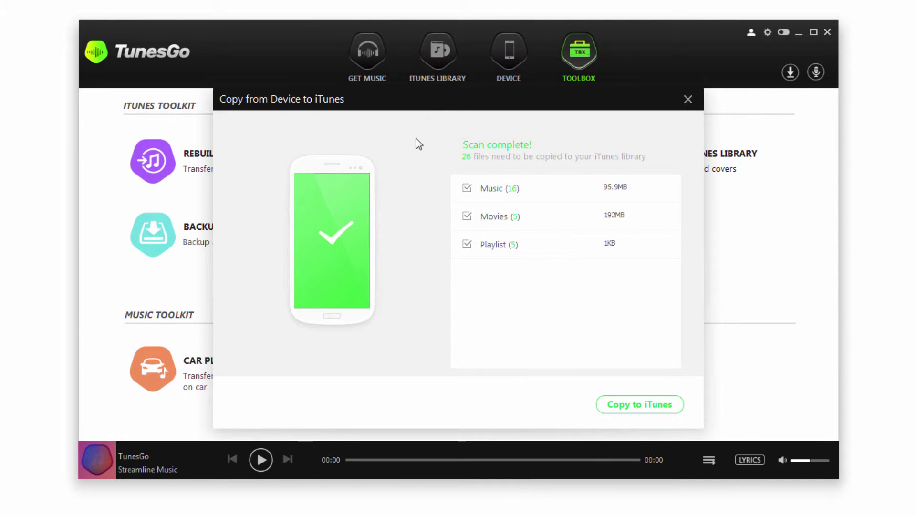
{"action": "left_click", "coordinate": [466, 246]}
{"action": "left_click", "coordinate": [467, 216]}
{"action": "left_click", "coordinate": [467, 245]}
{"action": "left_click", "coordinate": [467, 216]}
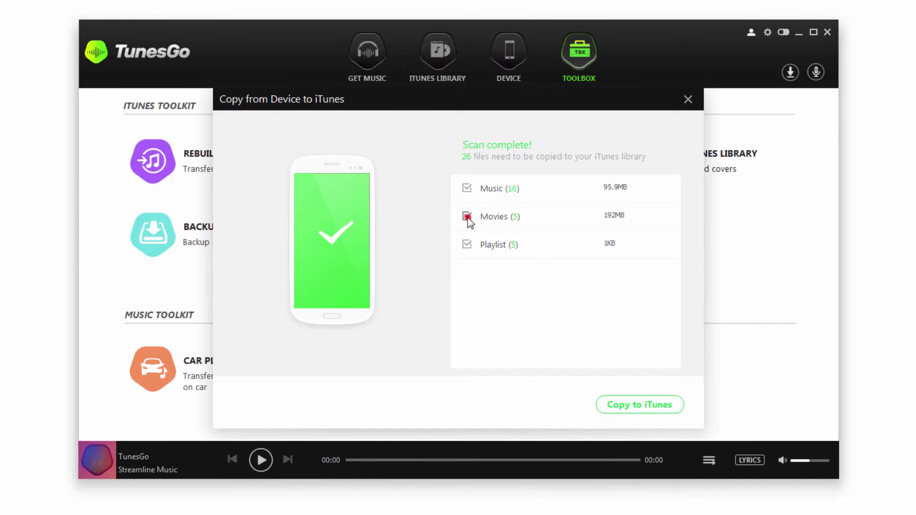
Step: Copy the checked music and playlists to iTunes and dismiss the Copy complete report
{"action": "left_click", "coordinate": [638, 405]}
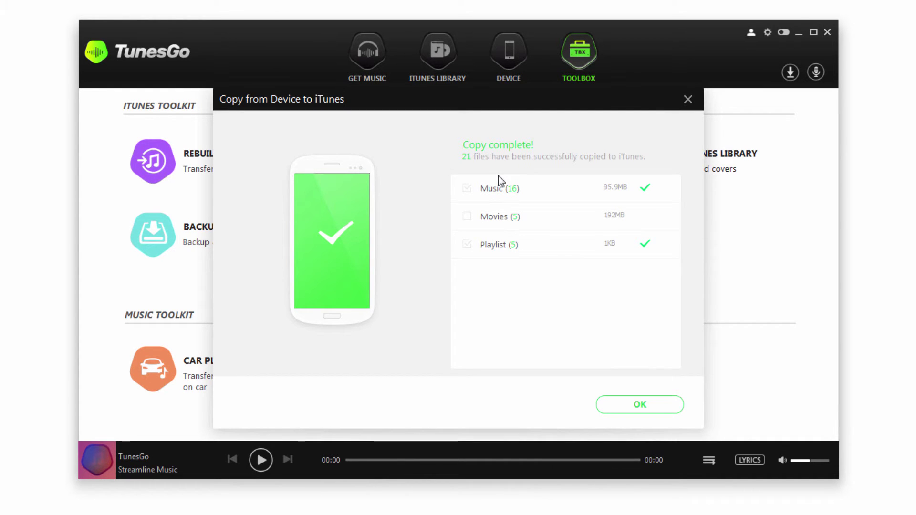
{"action": "left_click", "coordinate": [662, 402]}
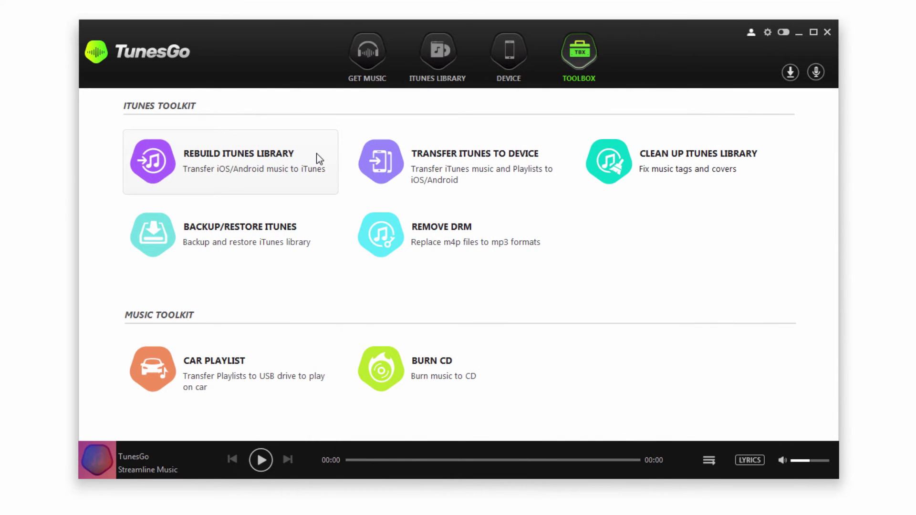